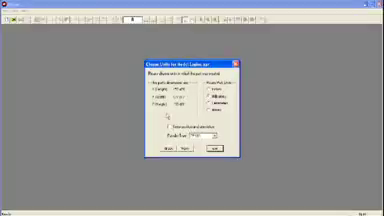
- Accept the preselected units in the Choose Units dialog so the model imports into the build tray
left_click(186, 149)
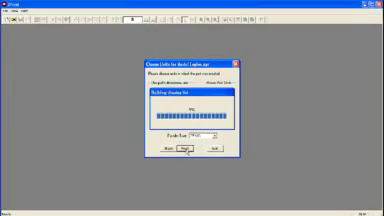